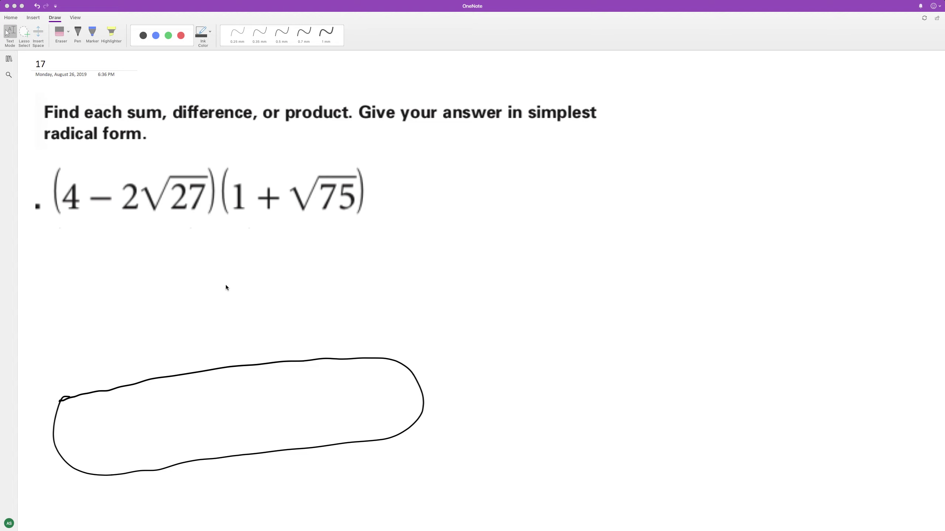
With the black 0.5 mm pen, remove the old loop and begin inking 2·√(9·3) above √27
click(78, 33)
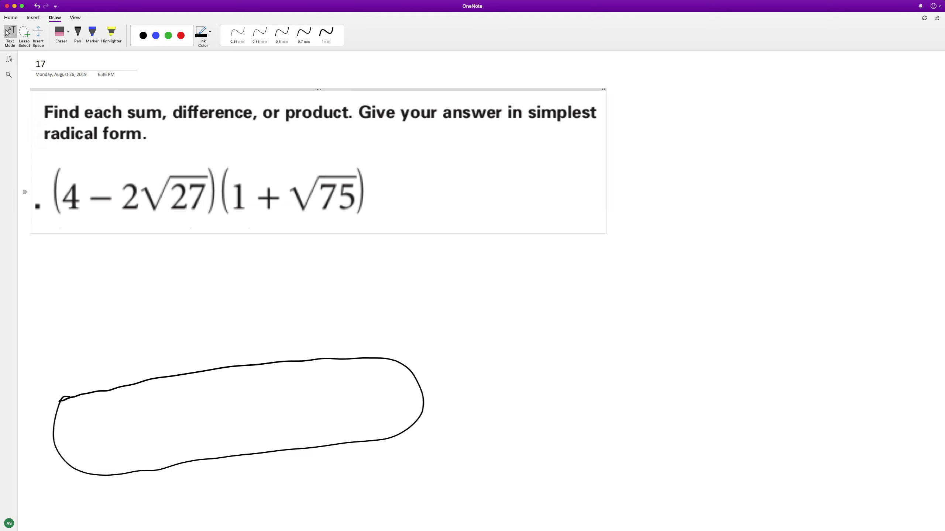
key(super+z)
mouse_move(98, 151)
mouse_down()
mouse_move(97, 167)
mouse_move(131, 168)
mouse_move(191, 133)
mouse_move(153, 150)
mouse_move(154, 166)
mouse_move(177, 158)
mouse_up()
click(168, 155)
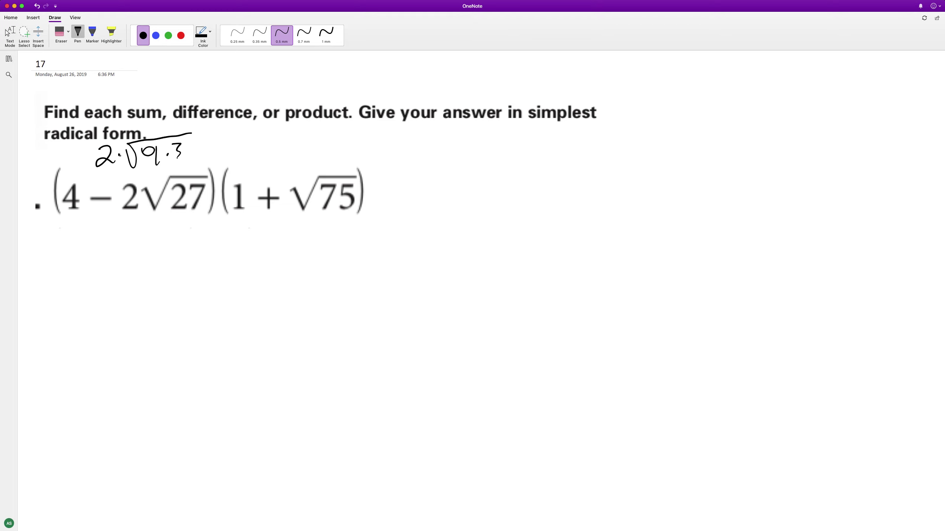
Ink 6√3 as the simplified form of √27, above the problem and below the √27 term
mouse_move(210, 76)
mouse_down()
mouse_move(205, 95)
mouse_move(212, 92)
mouse_up()
mouse_move(219, 88)
mouse_down()
mouse_move(228, 96)
mouse_move(256, 74)
mouse_up()
drag(247, 80, 249, 96)
drag(131, 220, 129, 241)
mouse_move(146, 229)
mouse_down()
mouse_move(160, 247)
mouse_move(193, 214)
mouse_up()
drag(183, 221, 183, 247)
Ink 5√3 above the √75 term, with √25·3 written beside it
click(7, 33)
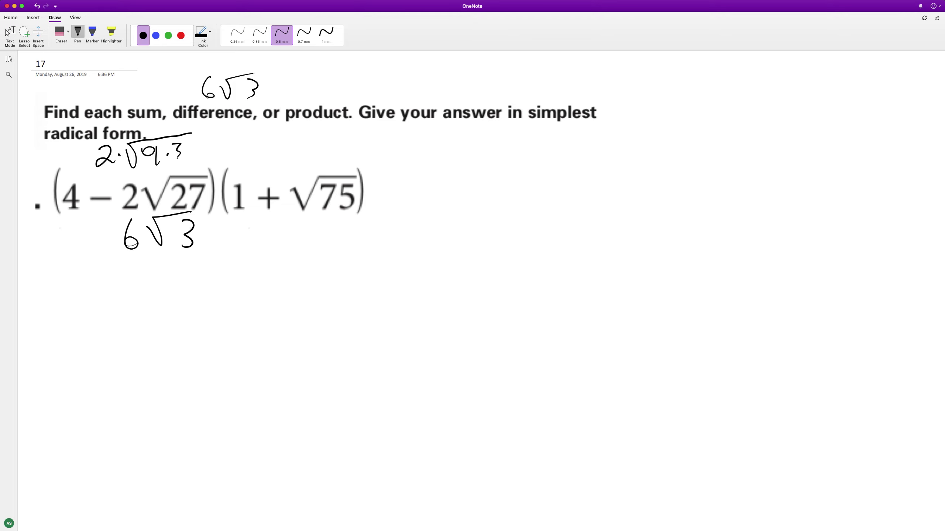
mouse_move(308, 131)
mouse_down()
mouse_move(296, 154)
mouse_move(347, 127)
mouse_move(332, 149)
mouse_up()
mouse_move(401, 131)
mouse_down()
mouse_move(467, 118)
mouse_move(443, 147)
mouse_move(461, 139)
mouse_up()
drag(470, 127, 471, 144)
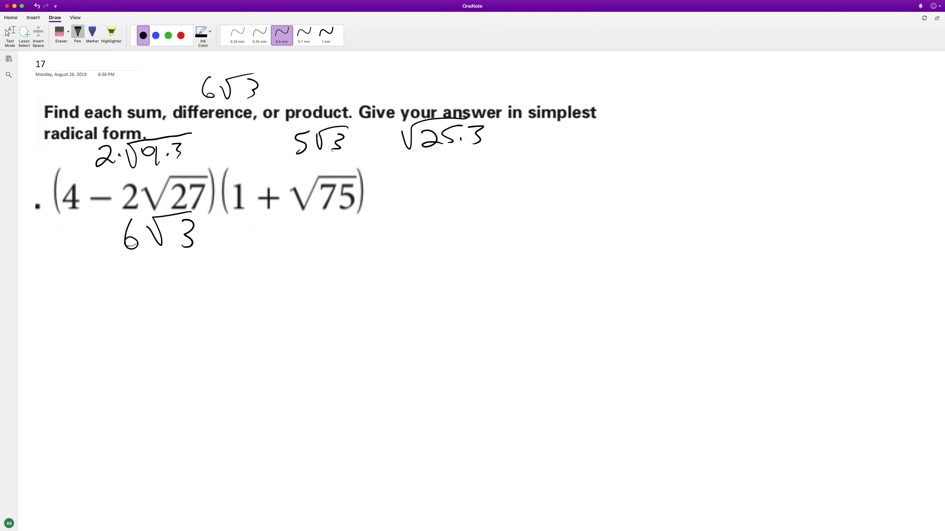
Start the rewritten line (4 − 2 below the problem, then undo the mistaken 2
mouse_move(61, 279)
mouse_down()
mouse_move(65, 326)
mouse_move(83, 315)
mouse_up()
mouse_move(65, 291)
mouse_down()
mouse_move(84, 310)
mouse_move(114, 302)
mouse_move(153, 317)
mouse_up()
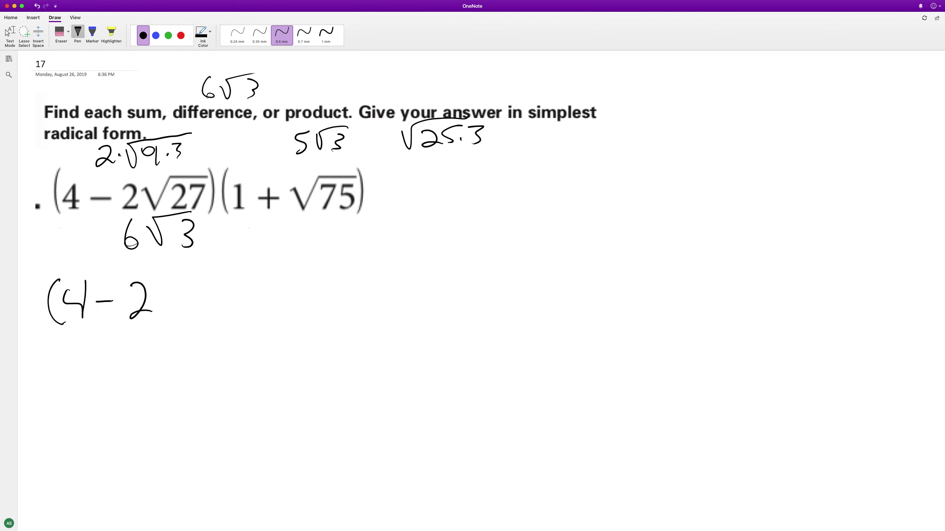
key(ctrl+z)
Ink the rewritten product (4 − 6√3)(1 + 5√3) below the problem
drag(141, 282, 144, 314)
mouse_move(147, 297)
mouse_down()
mouse_move(197, 273)
mouse_move(181, 315)
mouse_up()
drag(198, 261, 206, 319)
drag(233, 259, 242, 320)
drag(268, 268, 270, 309)
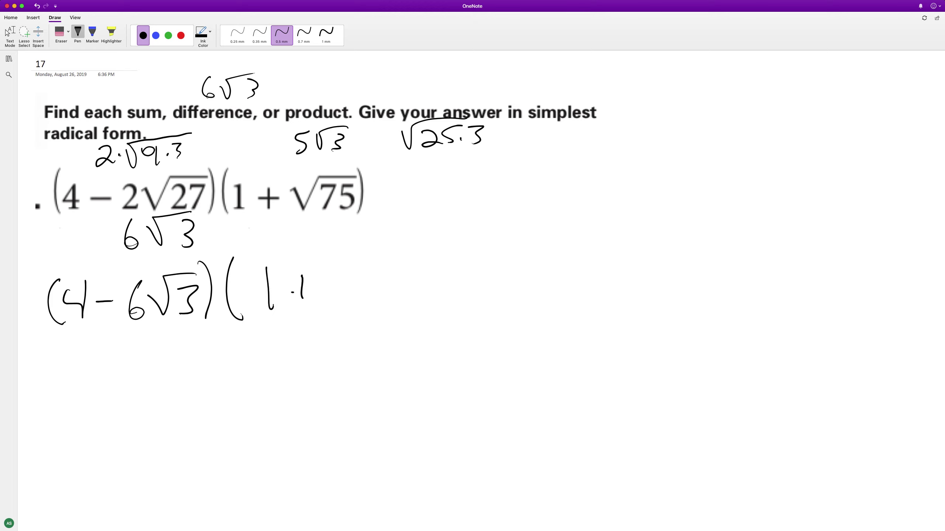
drag(302, 276, 302, 299)
mouse_move(292, 292)
mouse_down()
mouse_move(338, 292)
mouse_move(330, 300)
mouse_up()
mouse_move(349, 282)
mouse_down()
mouse_move(363, 266)
mouse_move(387, 262)
mouse_up()
drag(382, 274, 383, 302)
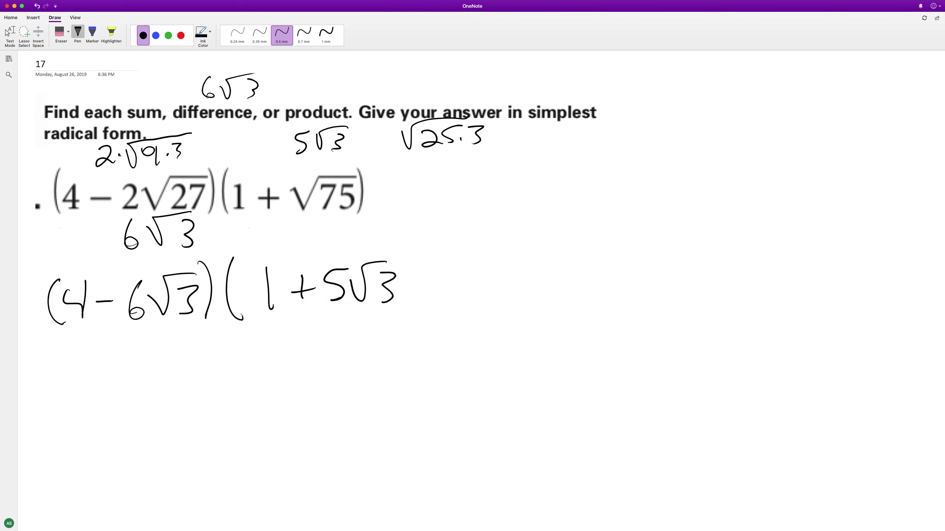
drag(394, 255, 406, 303)
key(Escape)
With the black pen, ink the expansion line 4 + 20√3 − 6√3 − 30√9
click(78, 33)
mouse_move(81, 367)
mouse_down()
mouse_move(82, 395)
mouse_move(83, 380)
mouse_move(118, 382)
mouse_up()
mouse_move(108, 375)
mouse_down()
mouse_move(132, 372)
mouse_move(161, 385)
mouse_up()
mouse_move(167, 353)
mouse_down()
mouse_move(237, 345)
mouse_move(223, 383)
mouse_move(286, 367)
mouse_move(306, 375)
mouse_move(378, 334)
mouse_move(364, 372)
mouse_move(419, 354)
mouse_move(437, 371)
mouse_up()
mouse_move(464, 338)
mouse_down()
mouse_move(452, 359)
mouse_move(527, 319)
mouse_move(521, 363)
mouse_move(531, 301)
mouse_up()
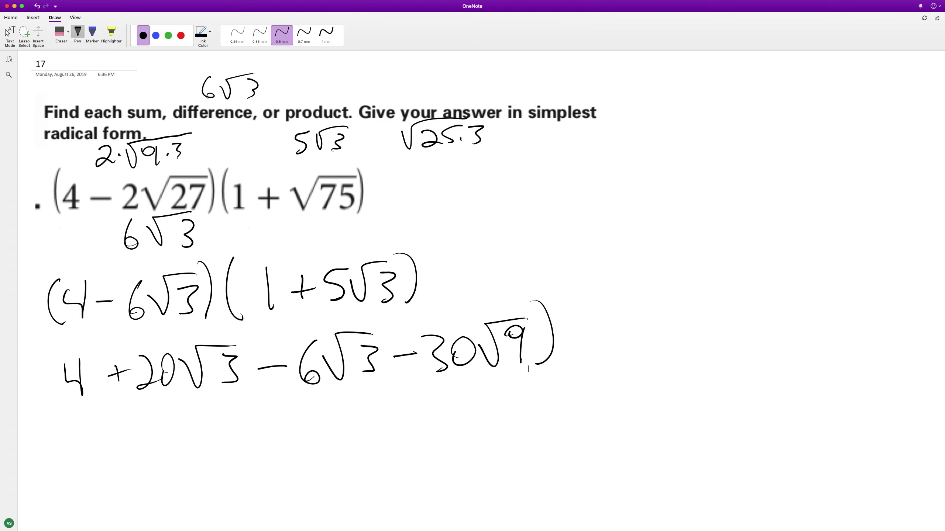
click(8, 33)
Ink the combined line 4 + 14√3 − 90 below the expansion
mouse_move(84, 430)
mouse_down()
mouse_move(87, 459)
mouse_move(87, 446)
mouse_move(115, 443)
mouse_up()
drag(108, 435, 157, 447)
drag(168, 410, 182, 435)
mouse_move(180, 410)
mouse_down()
mouse_move(180, 448)
mouse_move(231, 402)
mouse_move(226, 445)
mouse_move(323, 413)
mouse_move(319, 433)
mouse_up()
drag(341, 406, 339, 408)
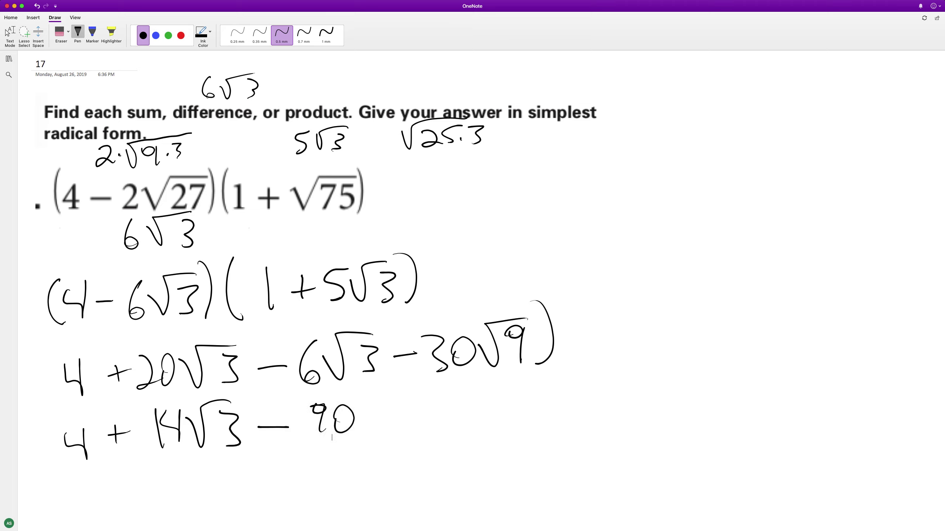
Write the final answer −86 + 14√3, correcting the mistaken −84, and circle it
mouse_move(100, 495)
mouse_down()
mouse_move(125, 493)
mouse_move(139, 506)
mouse_up()
drag(174, 464, 182, 484)
drag(181, 465, 182, 502)
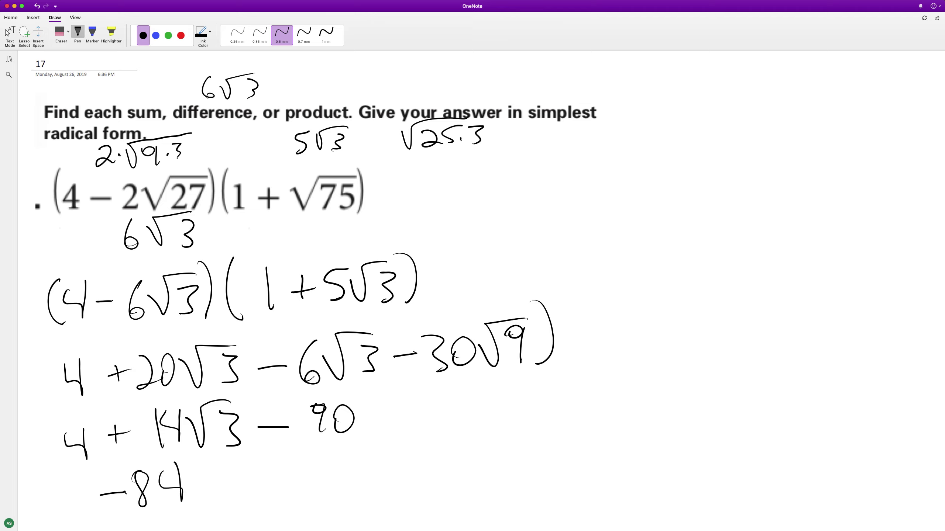
key(ctrl+z)
mouse_move(172, 468)
mouse_down()
mouse_move(158, 496)
mouse_move(201, 501)
mouse_move(214, 491)
mouse_up()
mouse_move(225, 460)
mouse_down()
mouse_move(232, 505)
mouse_move(253, 505)
mouse_move(311, 450)
mouse_move(299, 501)
mouse_up()
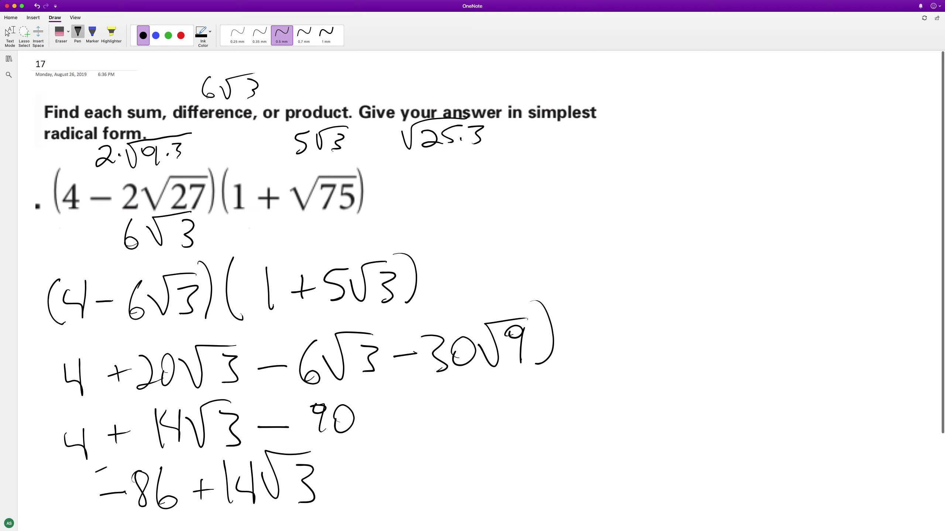
mouse_move(104, 468)
mouse_down()
mouse_move(206, 523)
mouse_move(317, 516)
mouse_move(322, 445)
mouse_move(130, 458)
mouse_move(98, 472)
mouse_up()
click(9, 32)
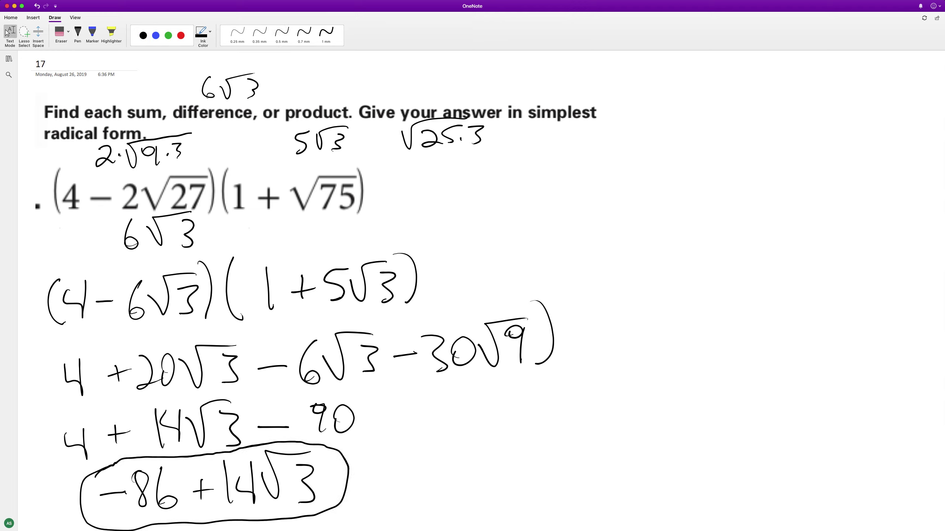